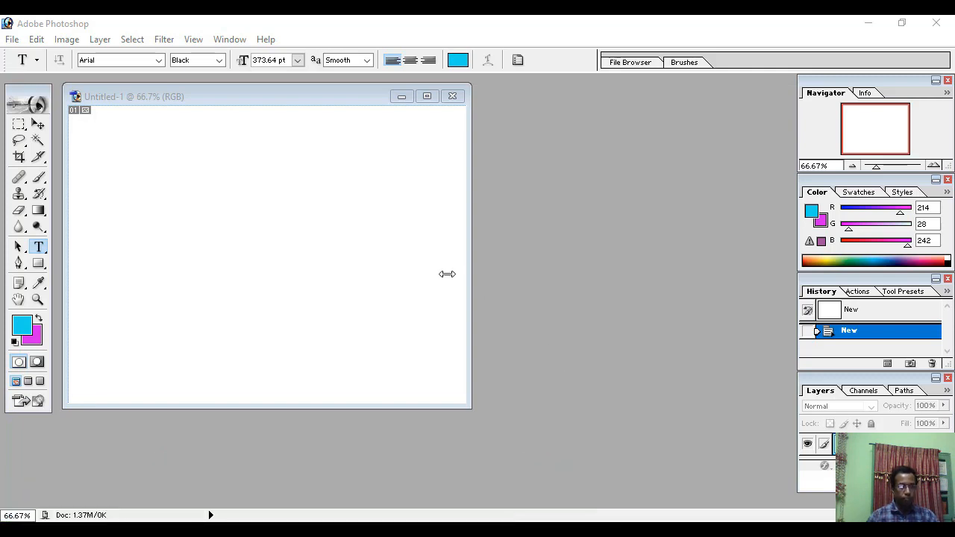
Set the type size to 30 pt and add the text "Software" to the blank canvas
left_click(203, 102)
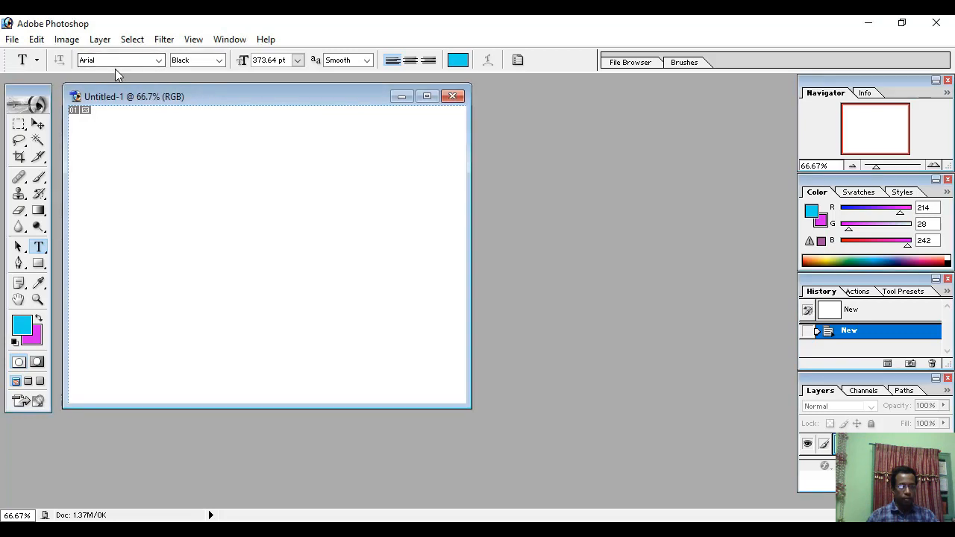
left_click(297, 60)
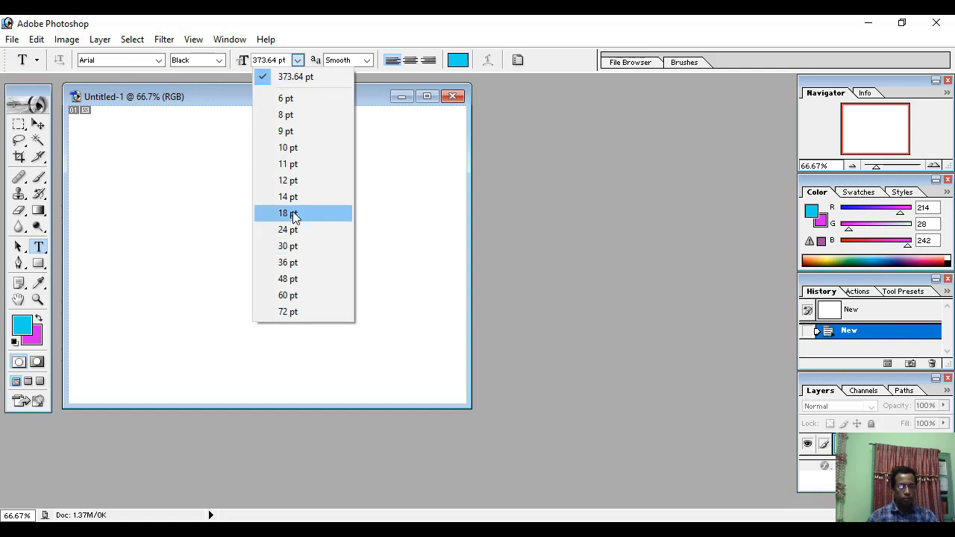
left_click(288, 247)
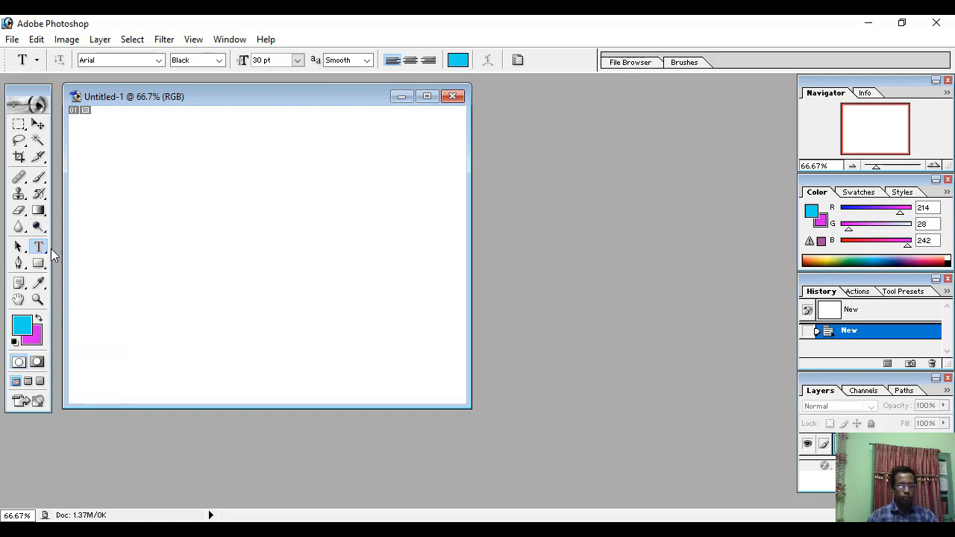
left_click(151, 233)
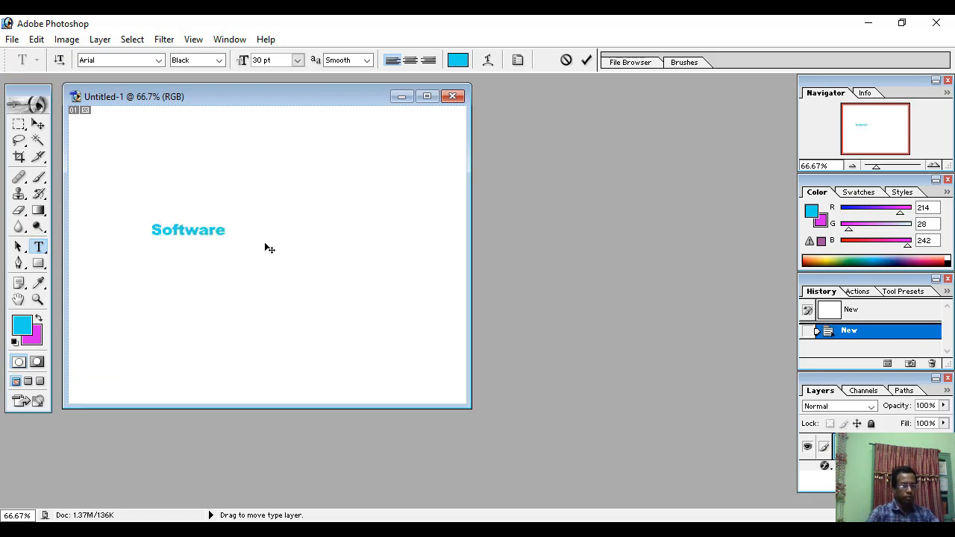
Enlarge the "Software" text with Free Transform to about 450% width and 1457% height, and centre it on the canvas
left_click(38, 43)
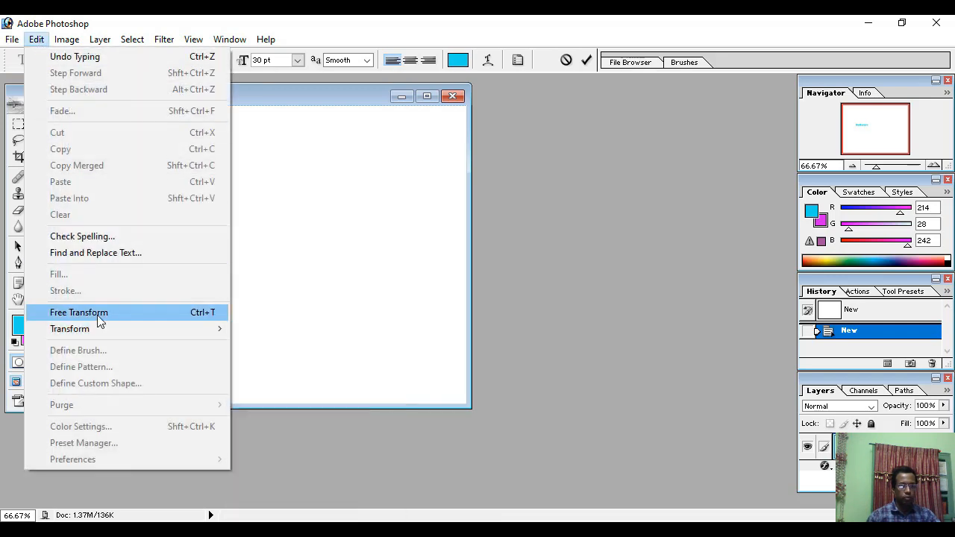
left_click(127, 313)
left_click_drag(226, 236, 478, 389)
left_click_drag(373, 347, 331, 283)
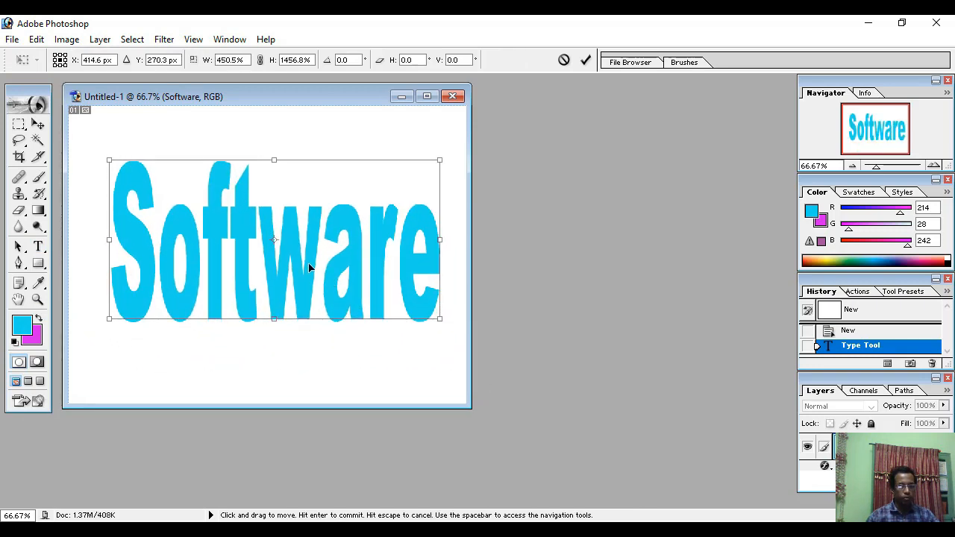
key("Return")
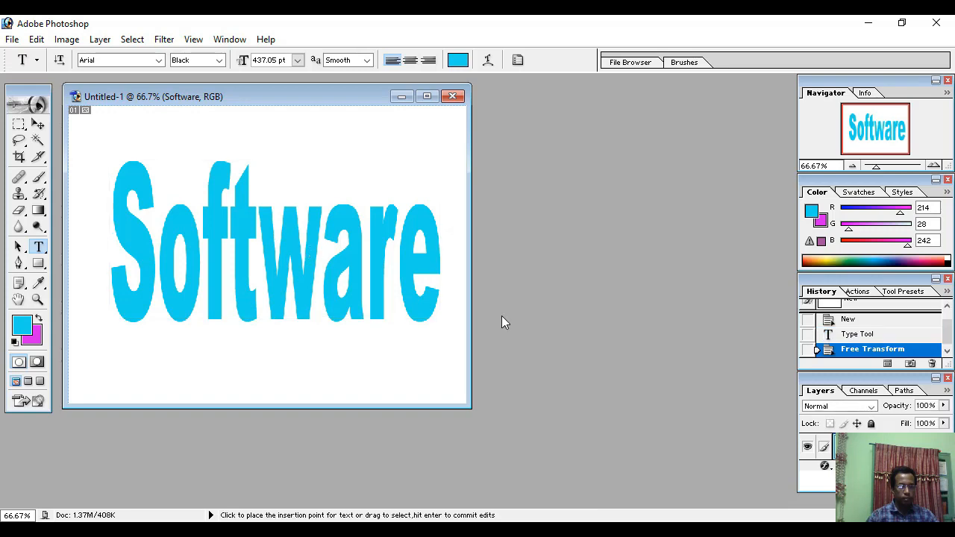
Load the "Software" text outline as a selection and rasterize the type layer
left_click(842, 447, "ctrl")
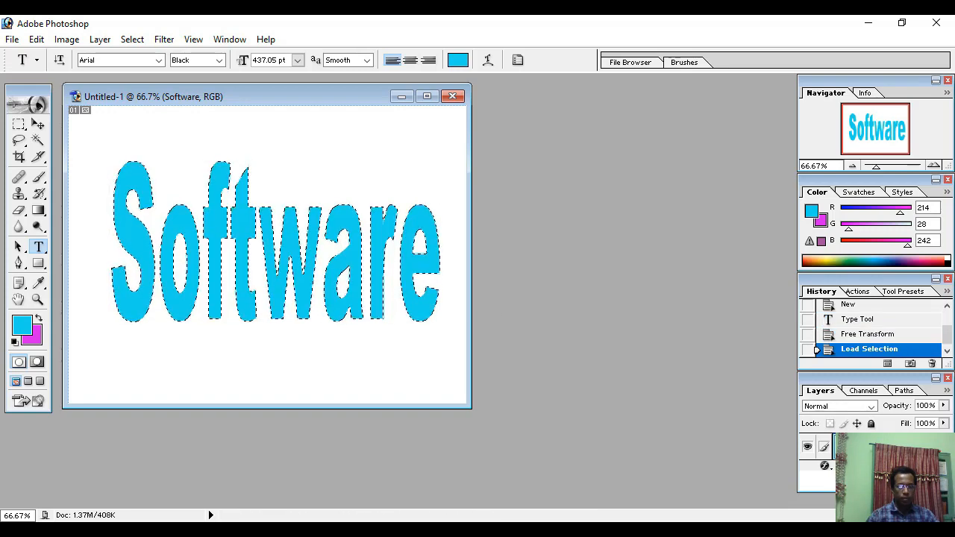
left_click_drag(748, 352, 705, 264)
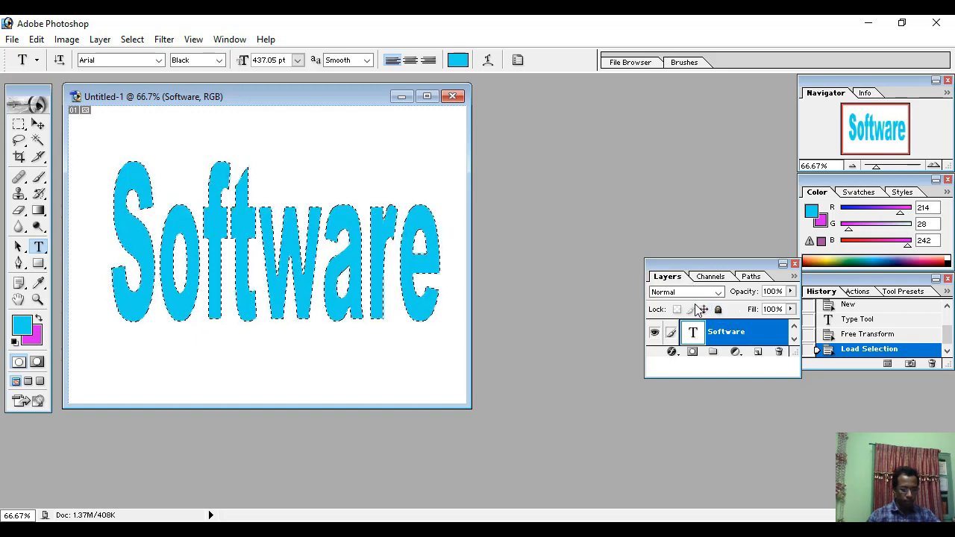
left_click(101, 43)
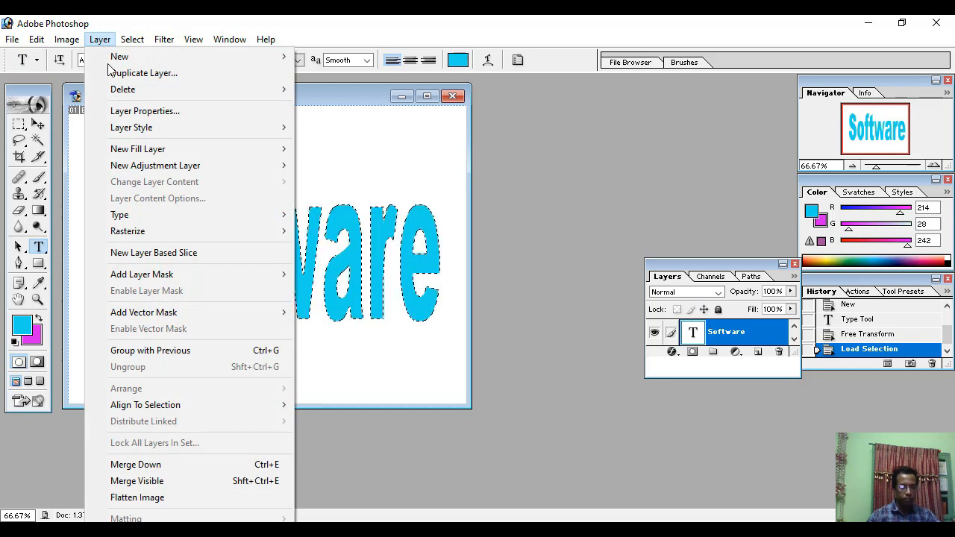
mouse_move(272, 231)
left_click(326, 232)
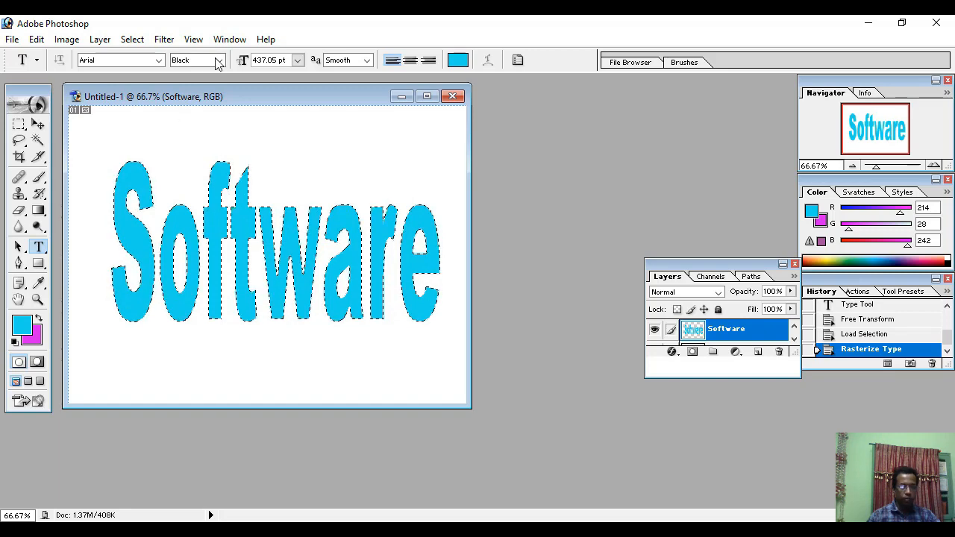
Apply the Add Noise filter to the selected lettering with an amount of 145% and Gaussian distribution
left_click(165, 40)
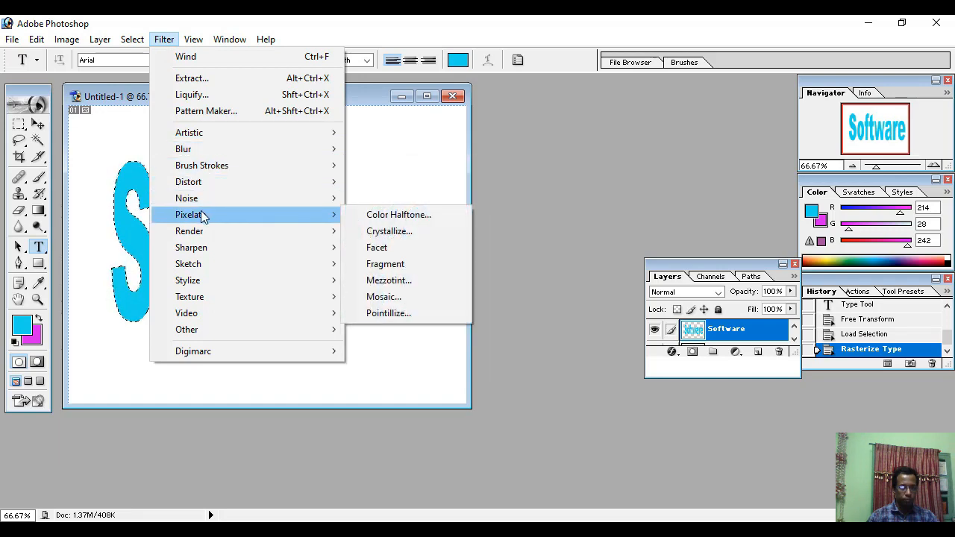
mouse_move(206, 214)
mouse_move(339, 197)
left_click(375, 198)
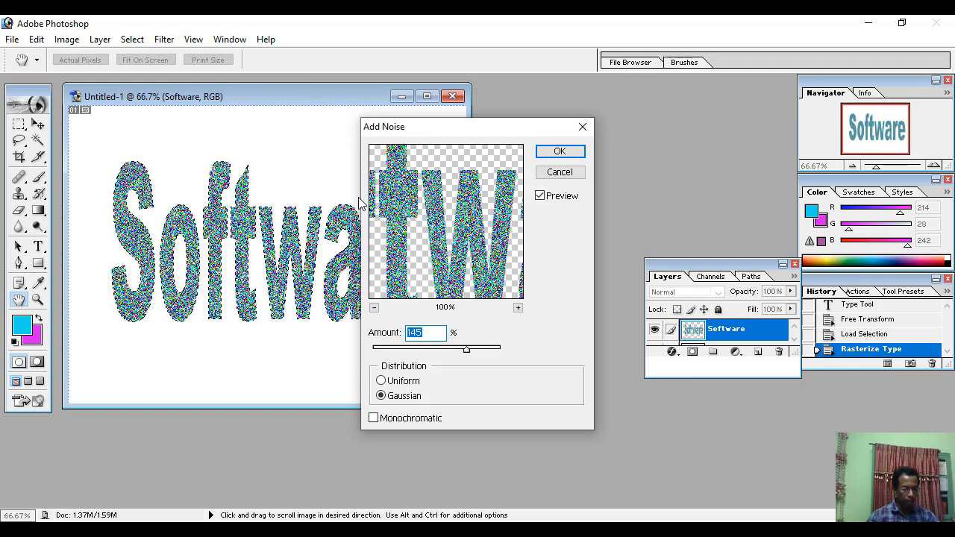
left_click(429, 333)
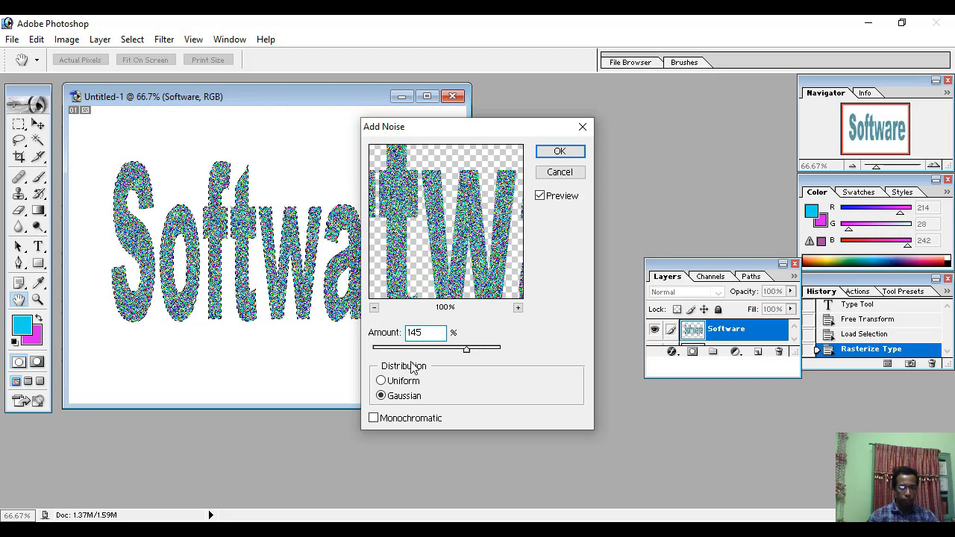
left_click(557, 152)
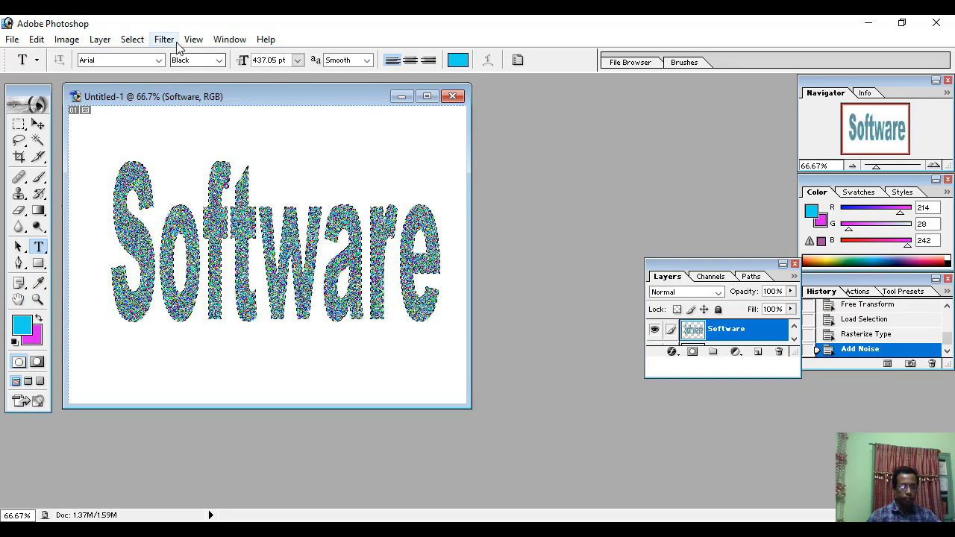
Flatten the image and apply the Crystallize filter to the selected lettering with a cell size of 5
left_click(99, 41)
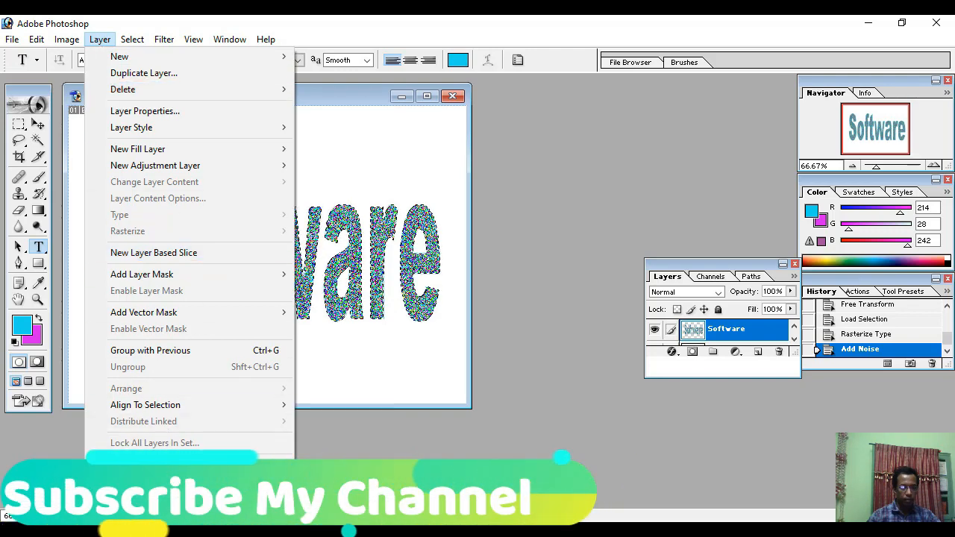
left_click(140, 498)
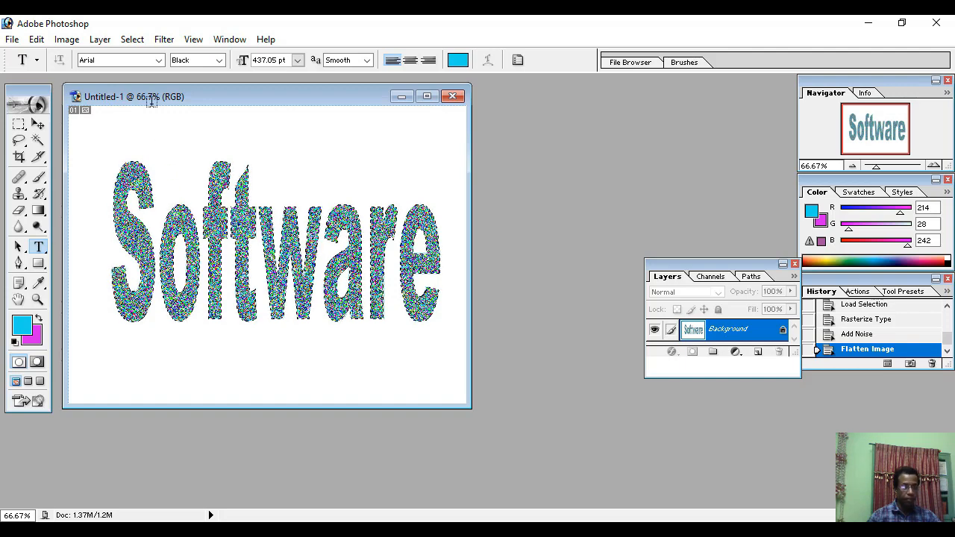
left_click(164, 39)
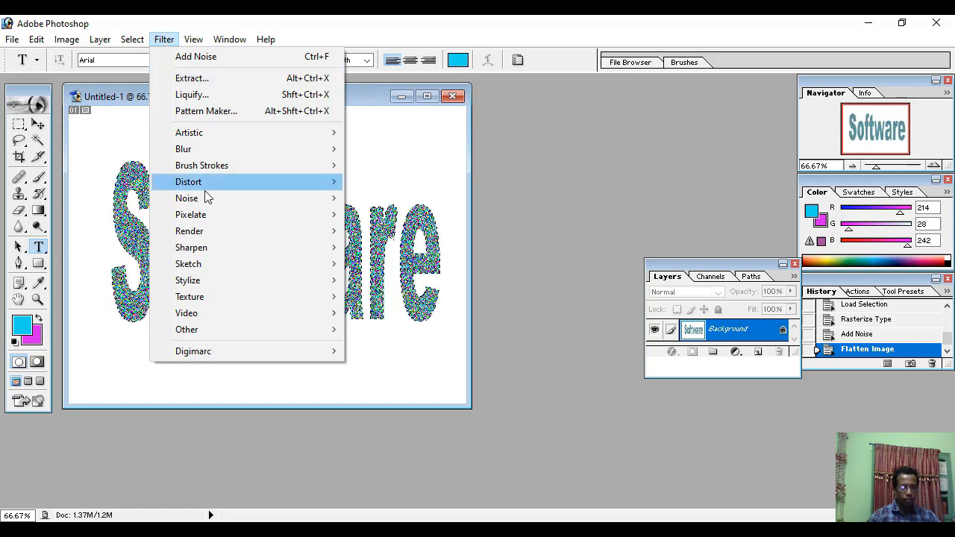
mouse_move(205, 223)
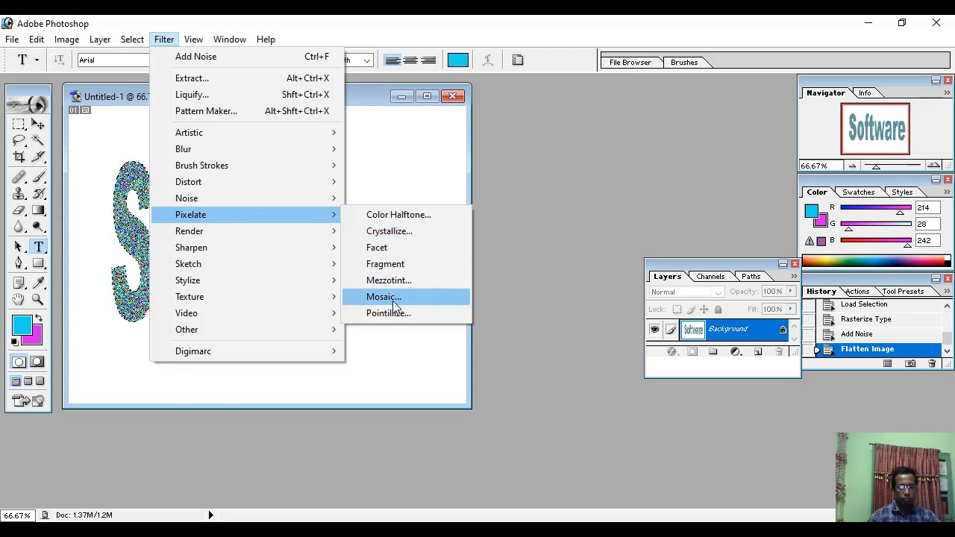
left_click(389, 231)
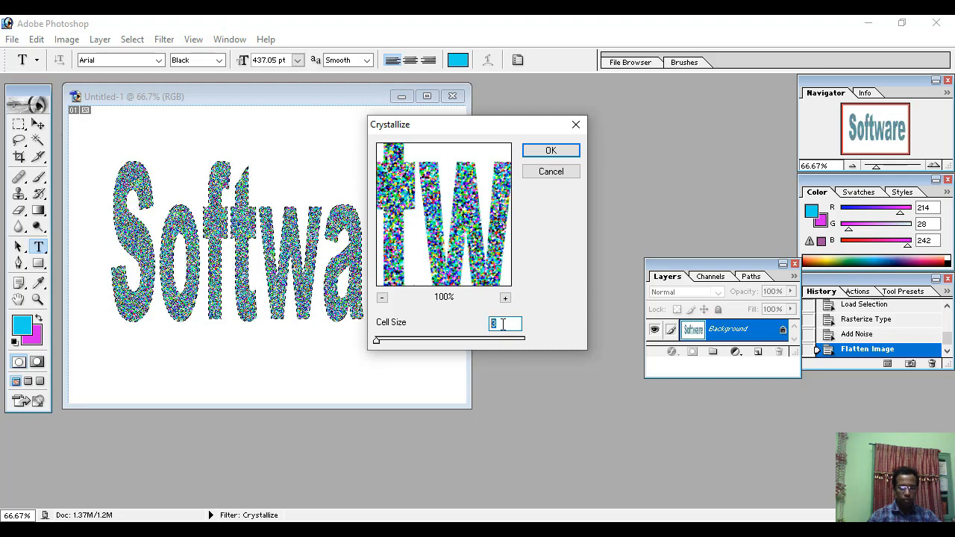
type("5")
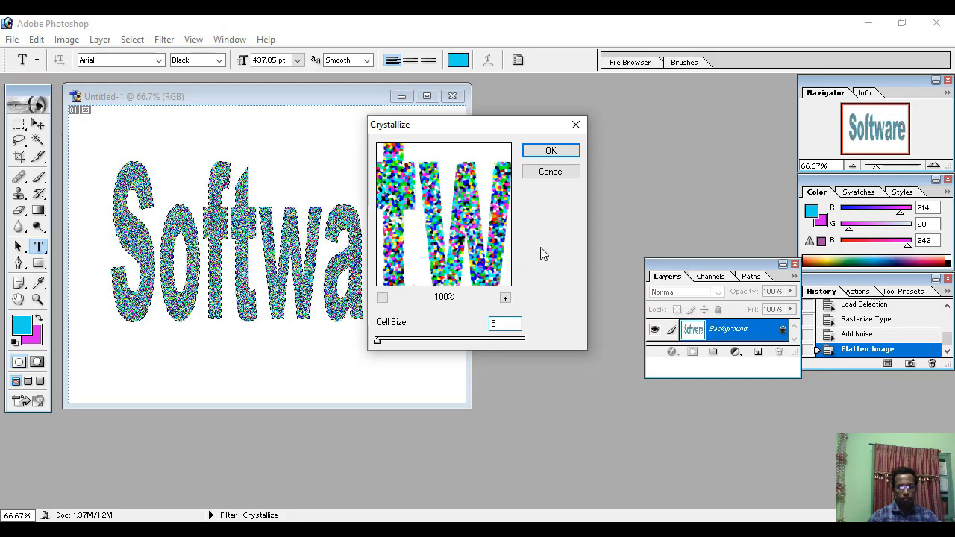
left_click(551, 150)
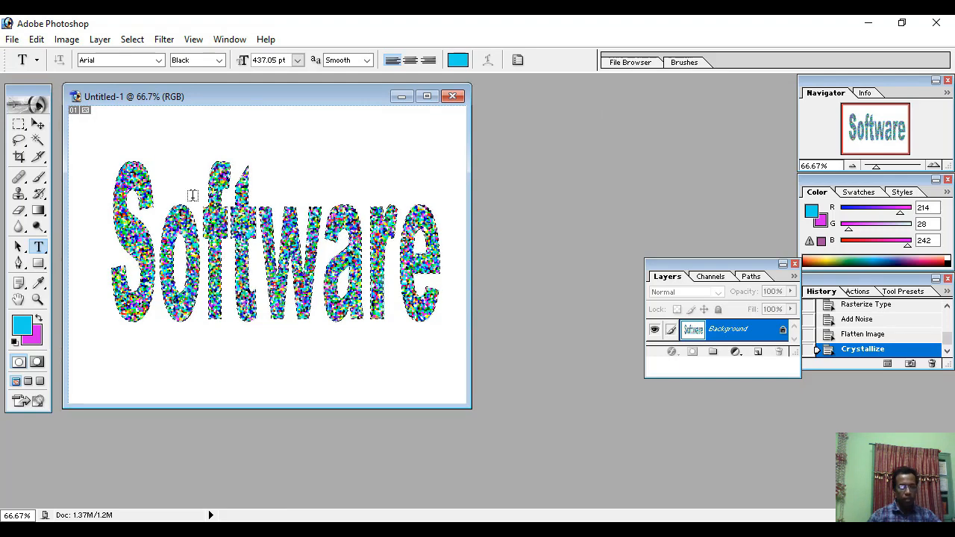
Apply the Find Edges stylize filter to the selected lettering
left_click(161, 40)
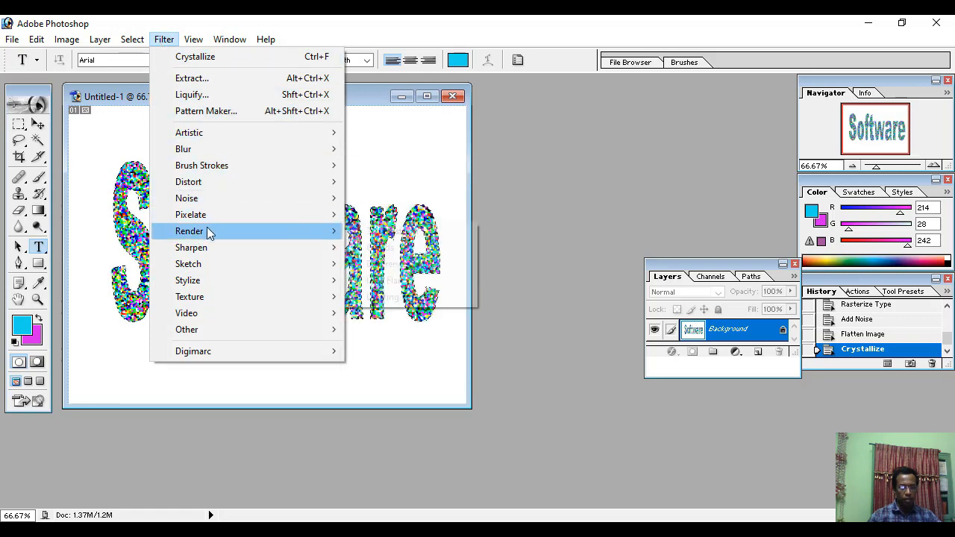
mouse_move(206, 248)
mouse_move(208, 279)
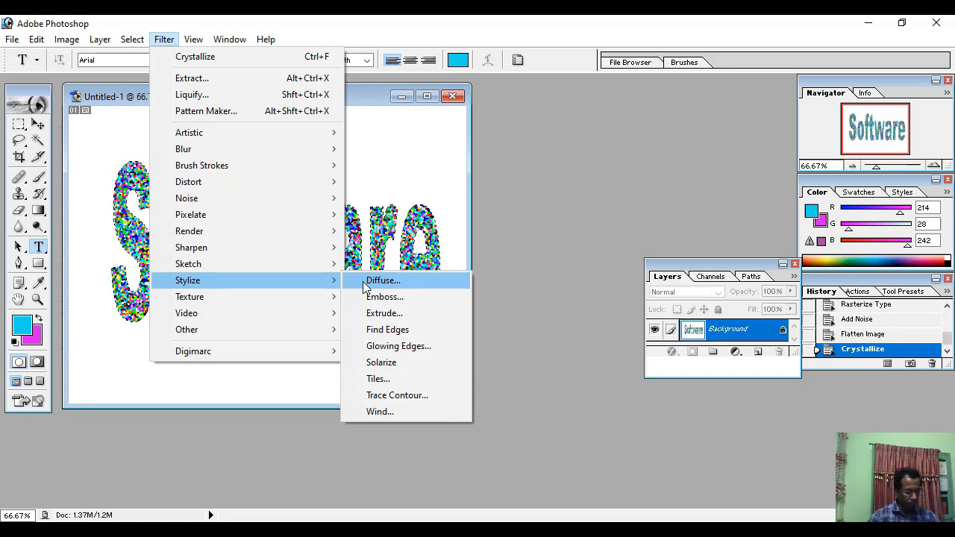
left_click(390, 328)
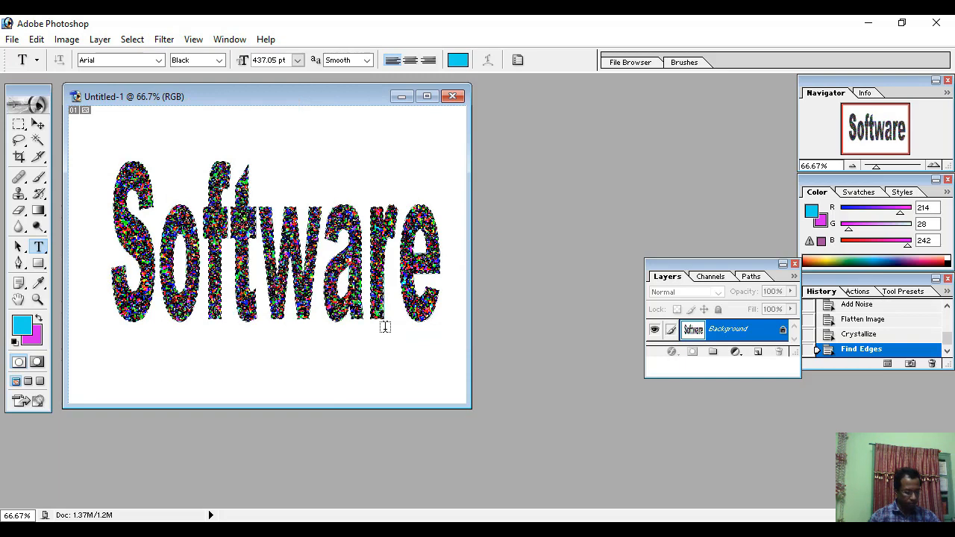
Apply a Gaussian Blur with a radius of 7.5 pixels to the selected lettering
left_click(163, 38)
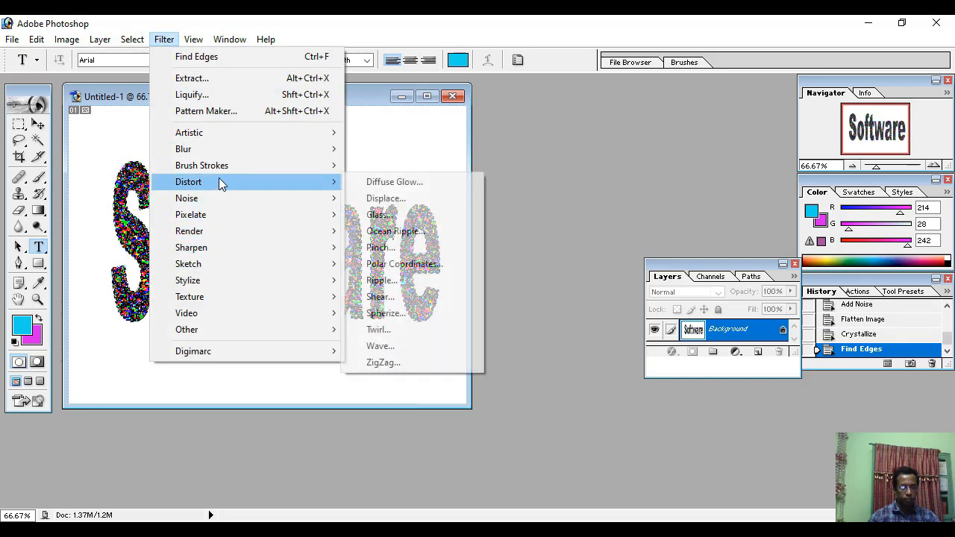
mouse_move(199, 153)
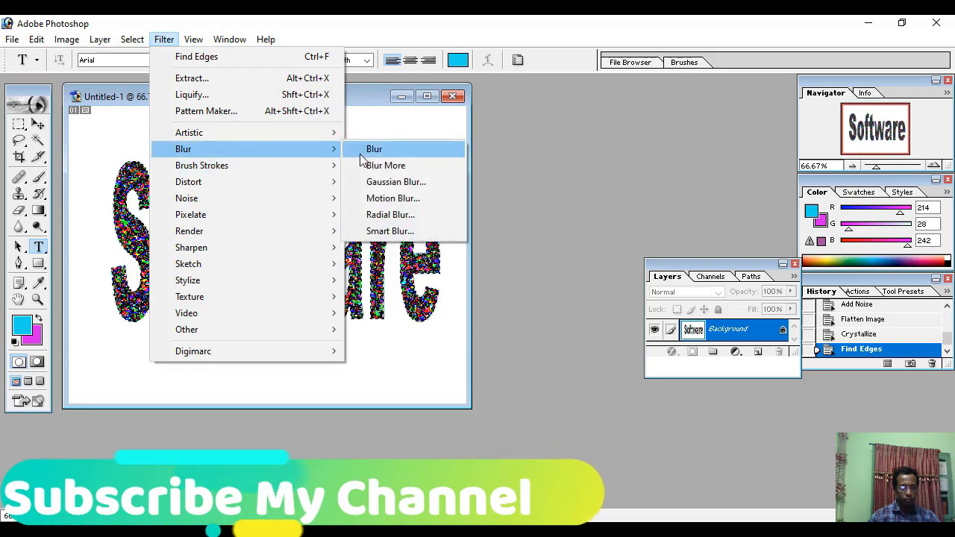
left_click(393, 183)
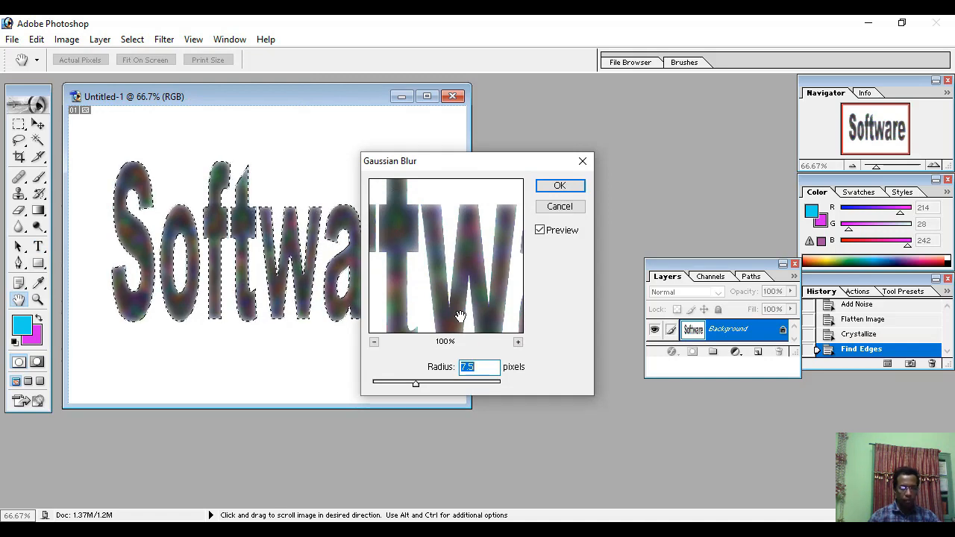
type("8")
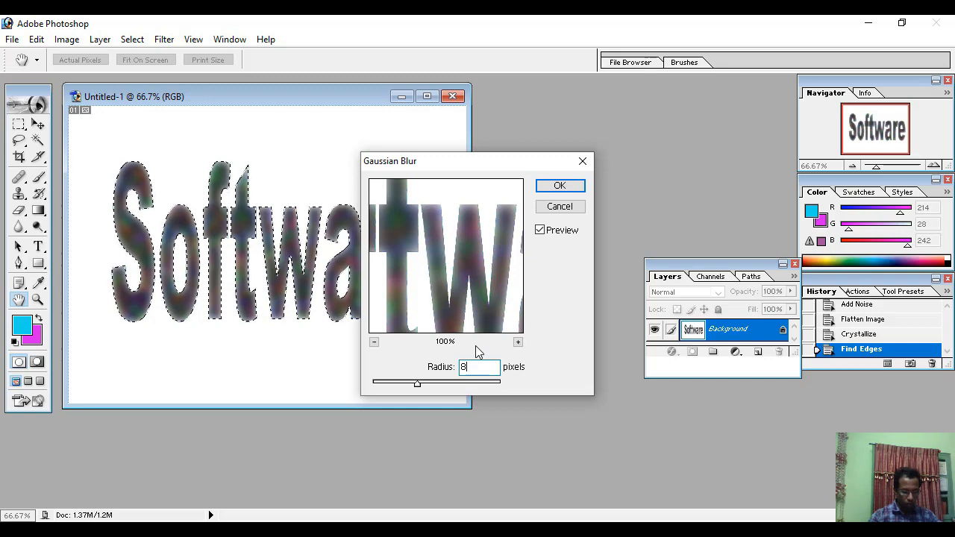
key("BackSpace")
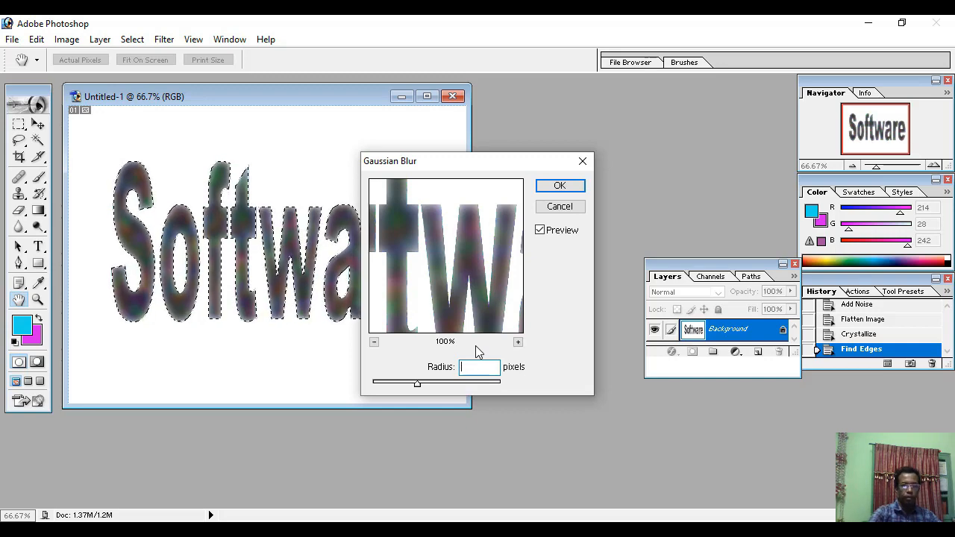
type("7")
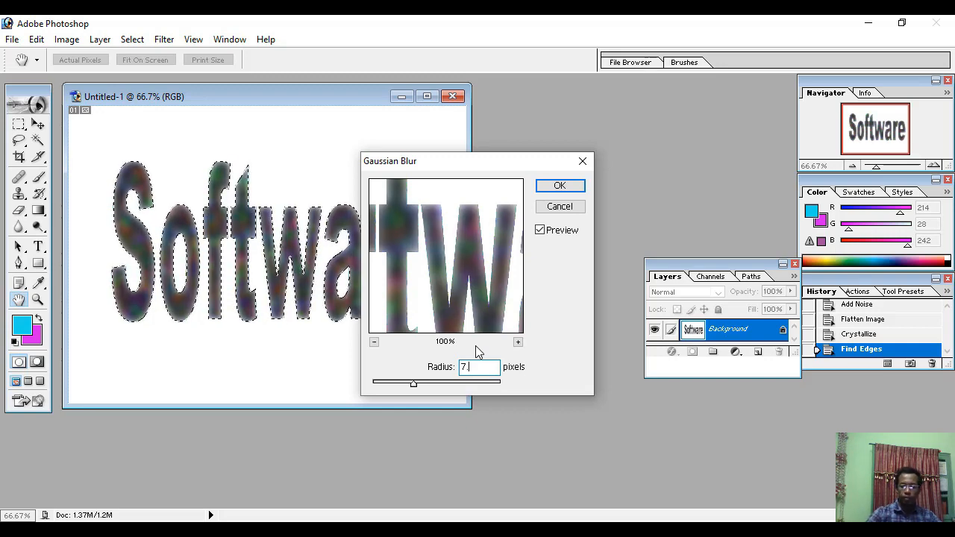
type(".5")
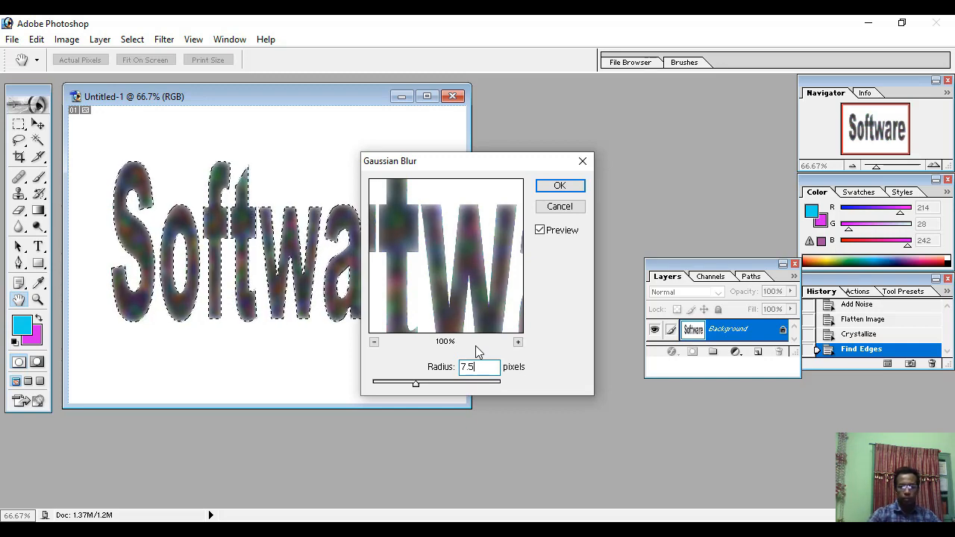
left_click(559, 187)
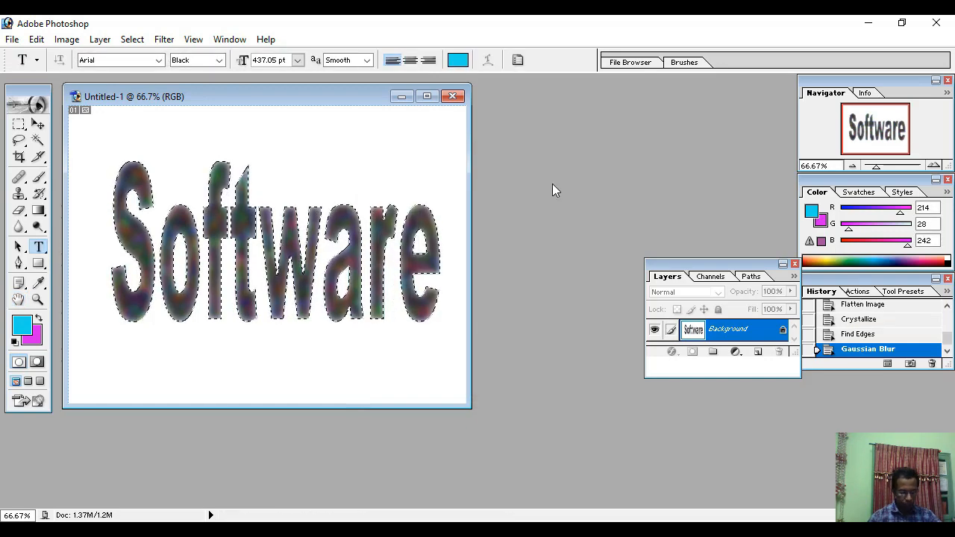
Rotate the canvas 90° clockwise and invert the colors of the image
left_click(69, 41)
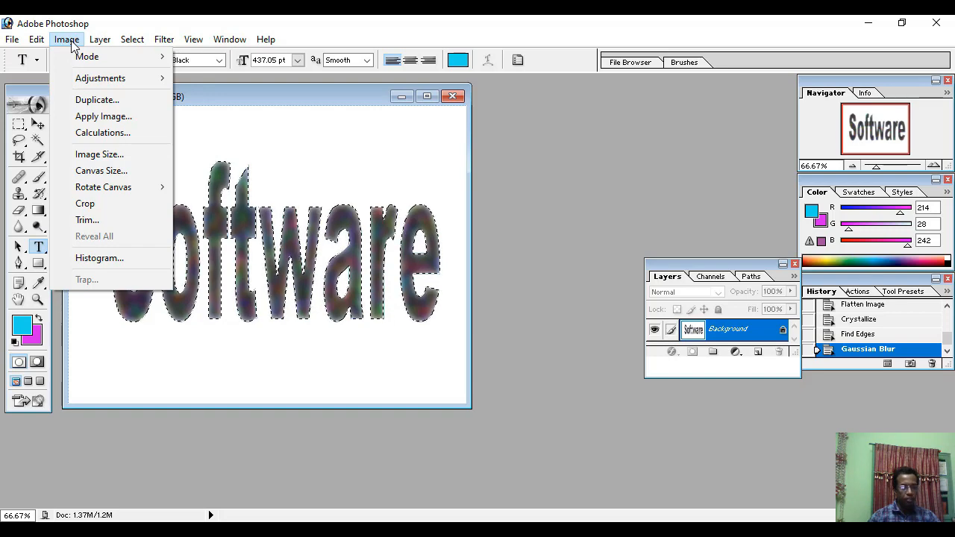
mouse_move(115, 193)
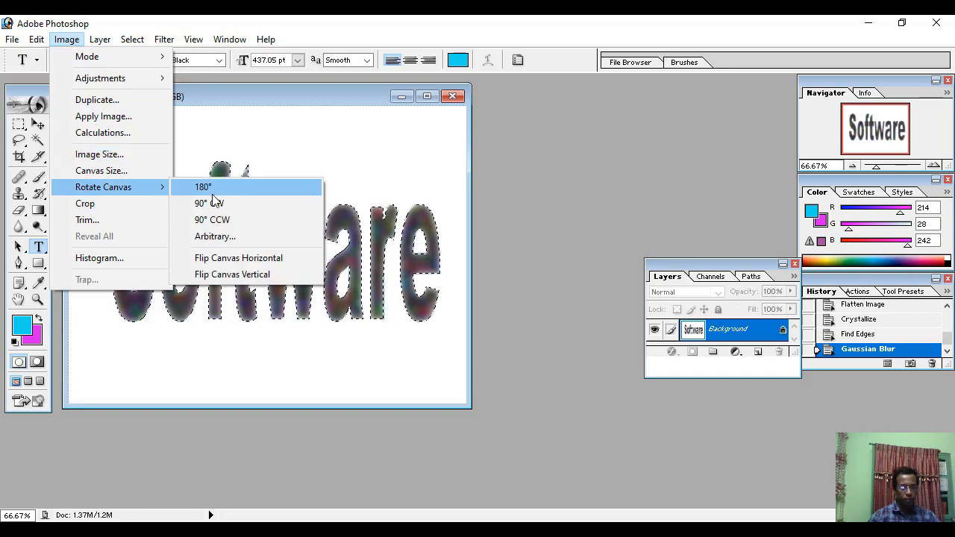
left_click(211, 203)
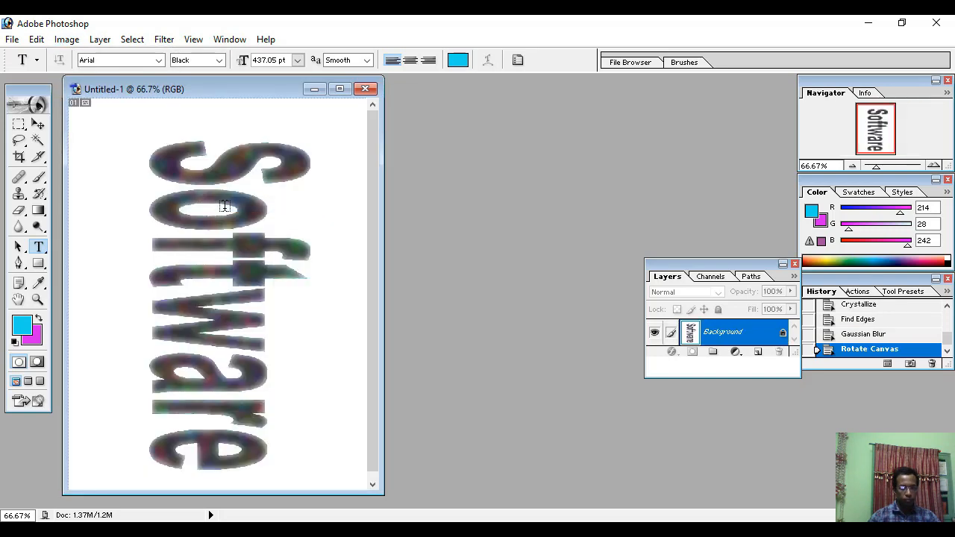
left_click(71, 39)
mouse_move(101, 80)
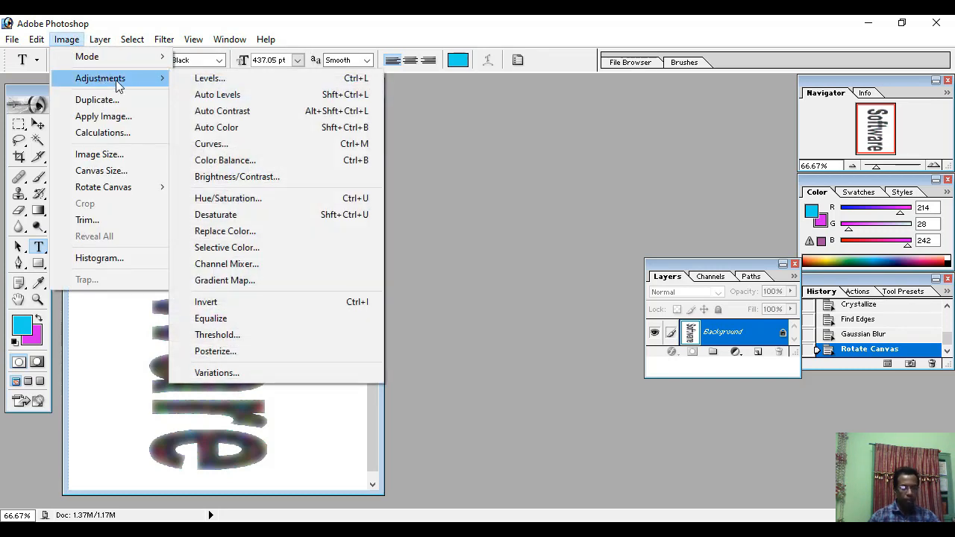
left_click(221, 306)
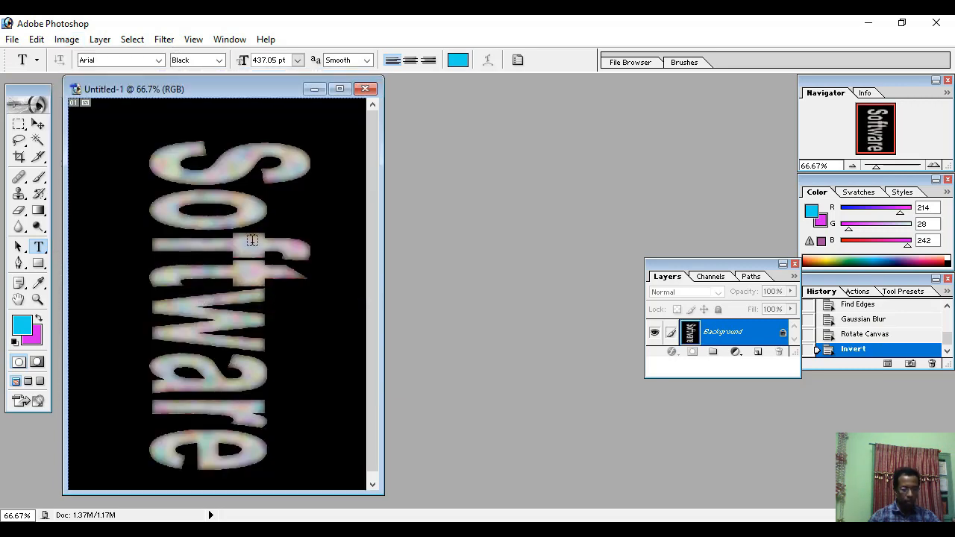
Apply the Wind stylize filter twice to the image, using the Wind method and the From the Right direction
left_click(164, 40)
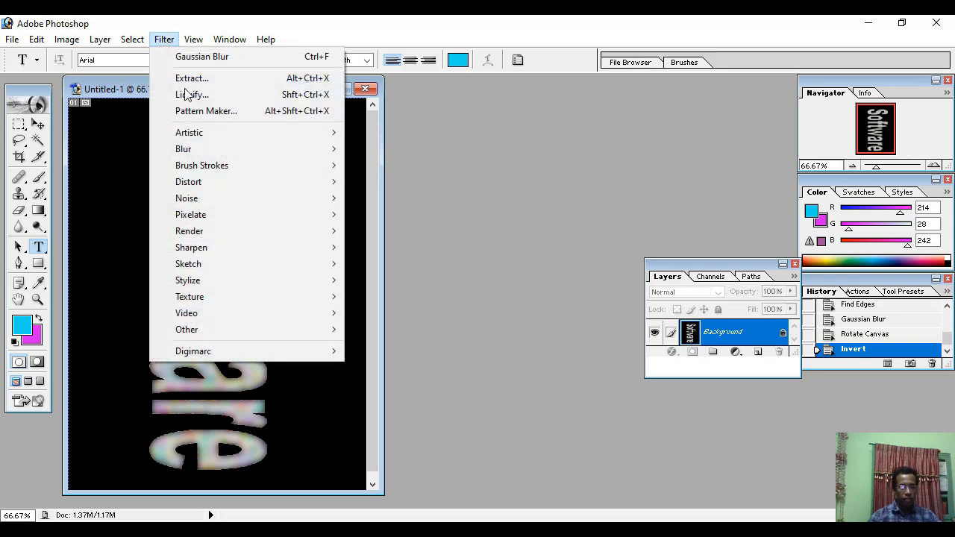
mouse_move(207, 265)
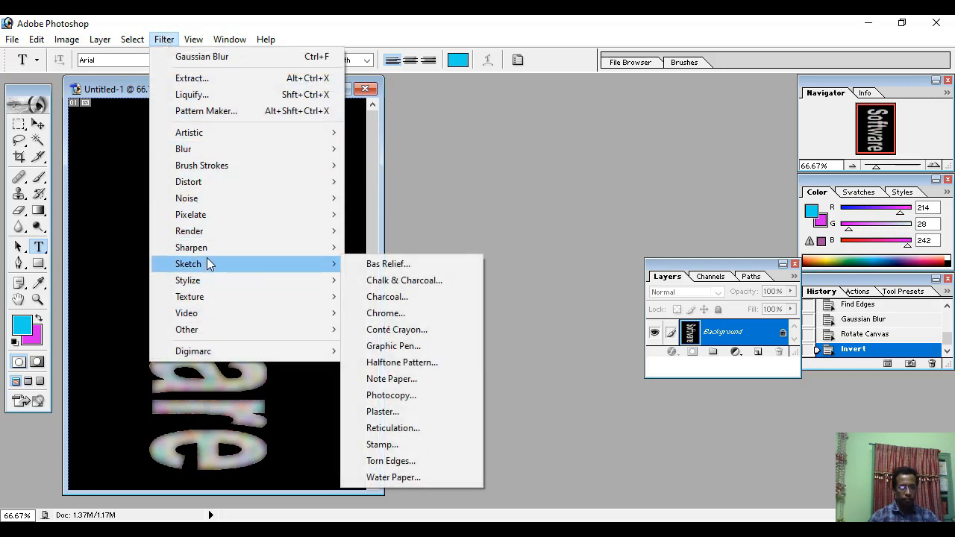
mouse_move(328, 285)
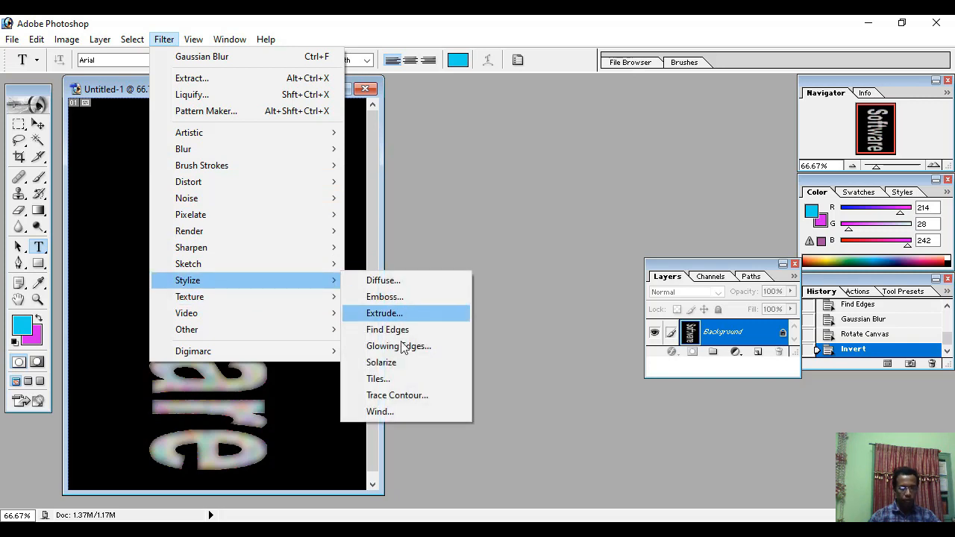
left_click(398, 410)
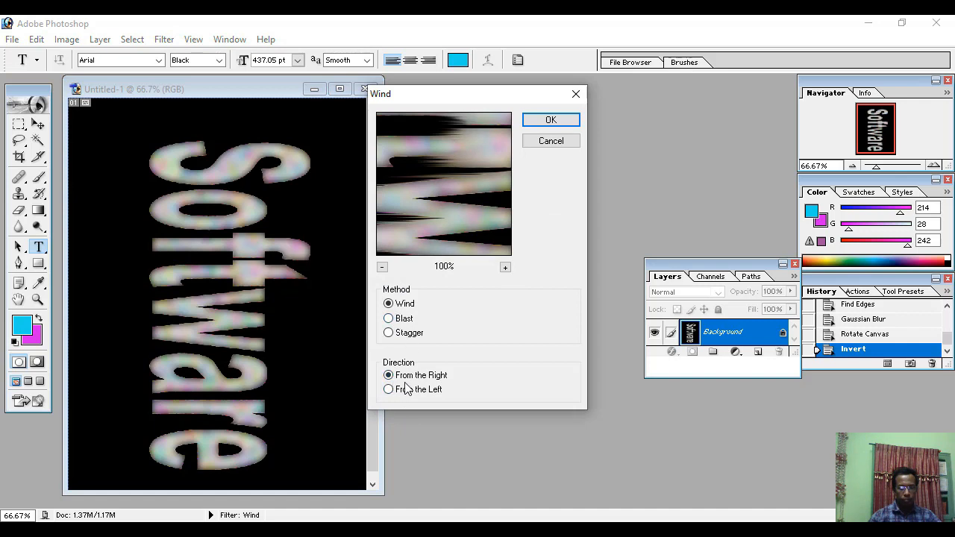
left_click(549, 121)
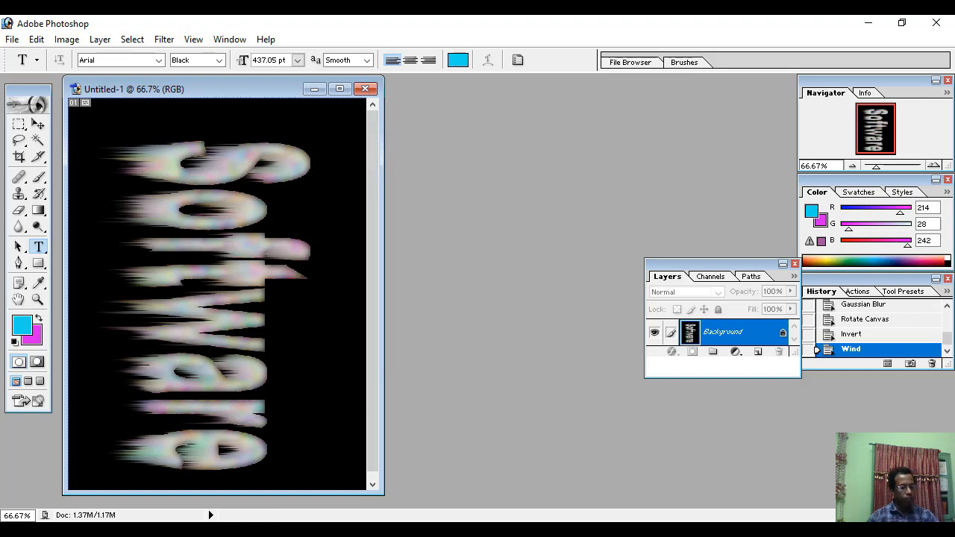
key("ctrl+f")
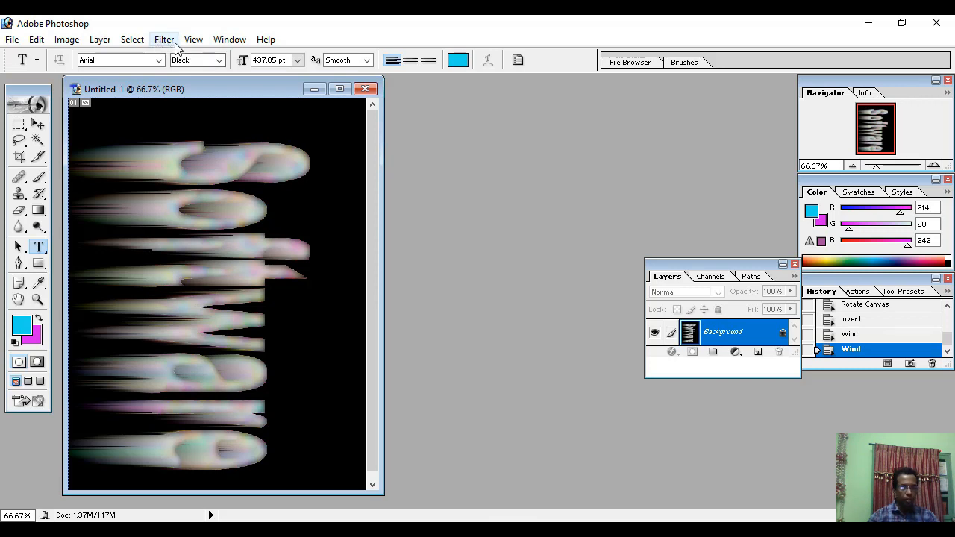
Rotate the canvas 90° counterclockwise so the lettering reads horizontally
left_click(67, 41)
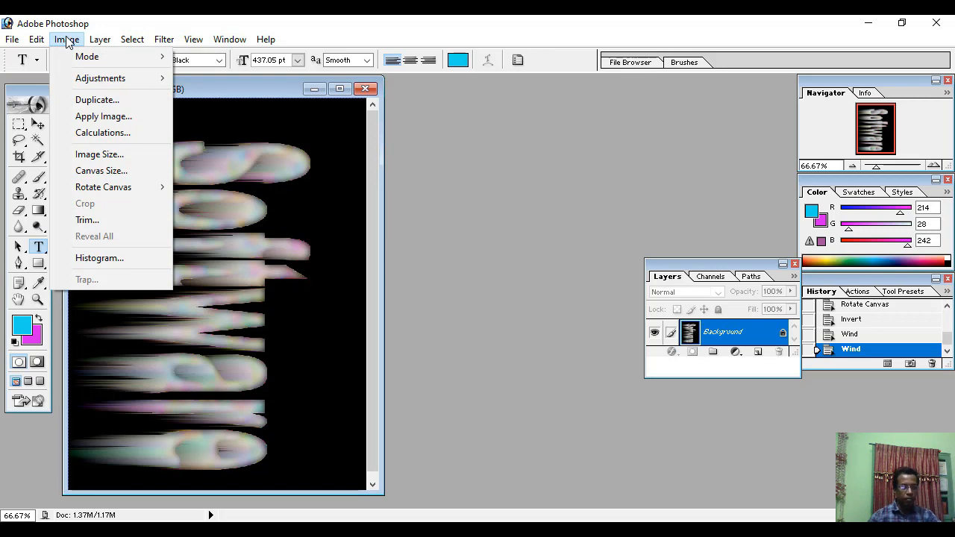
mouse_move(112, 187)
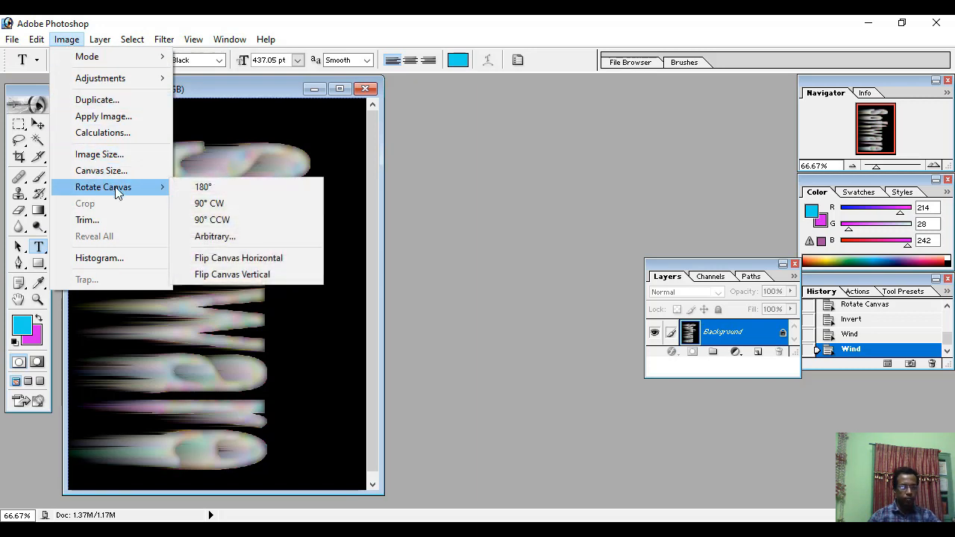
left_click(222, 223)
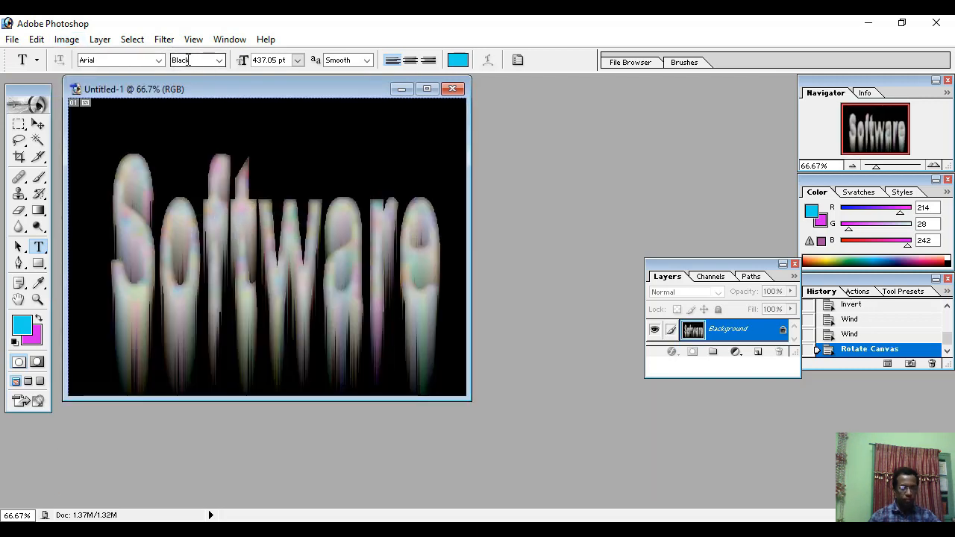
Start a Hue/Saturation adjustment on the image with Colorize enabled and the hue set to 145
left_click(69, 41)
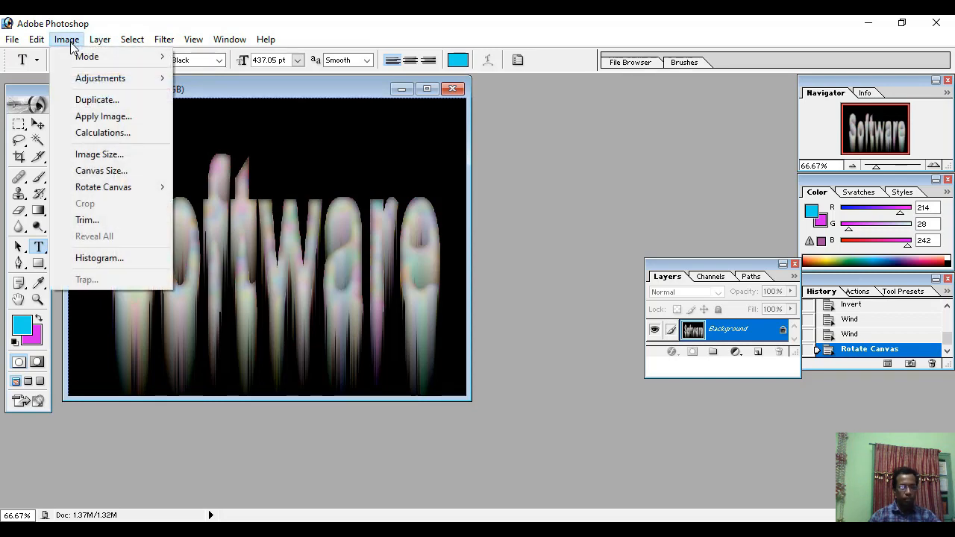
mouse_move(99, 79)
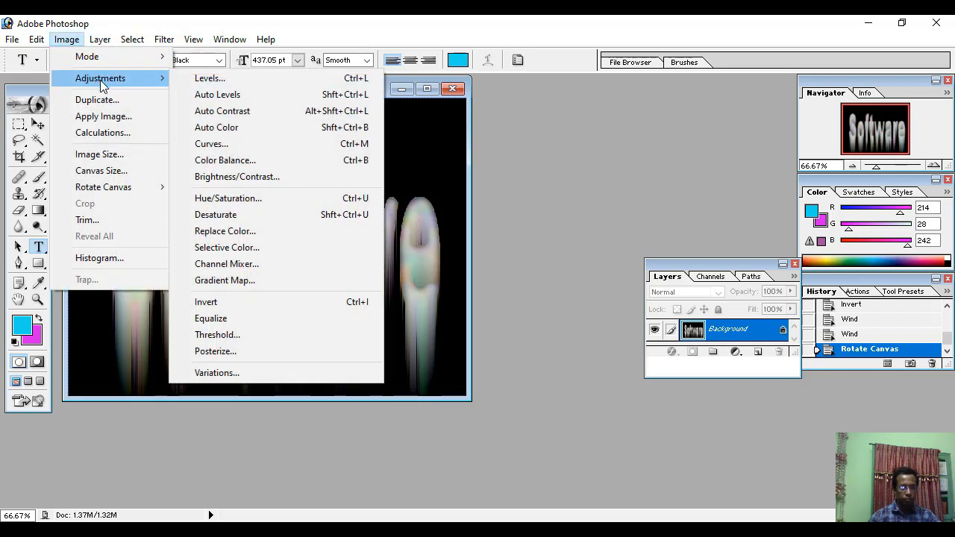
left_click(237, 199)
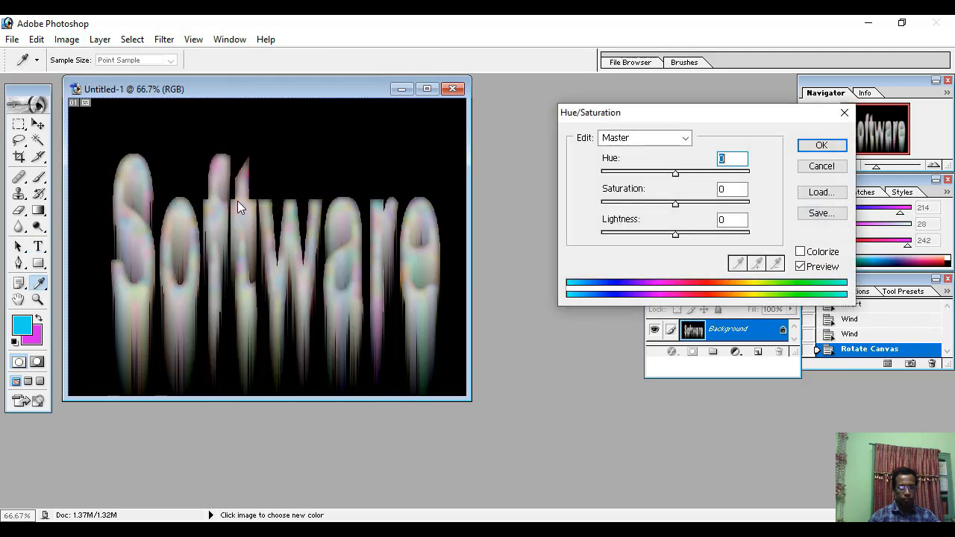
left_click(799, 251)
left_click_drag(744, 158, 704, 155)
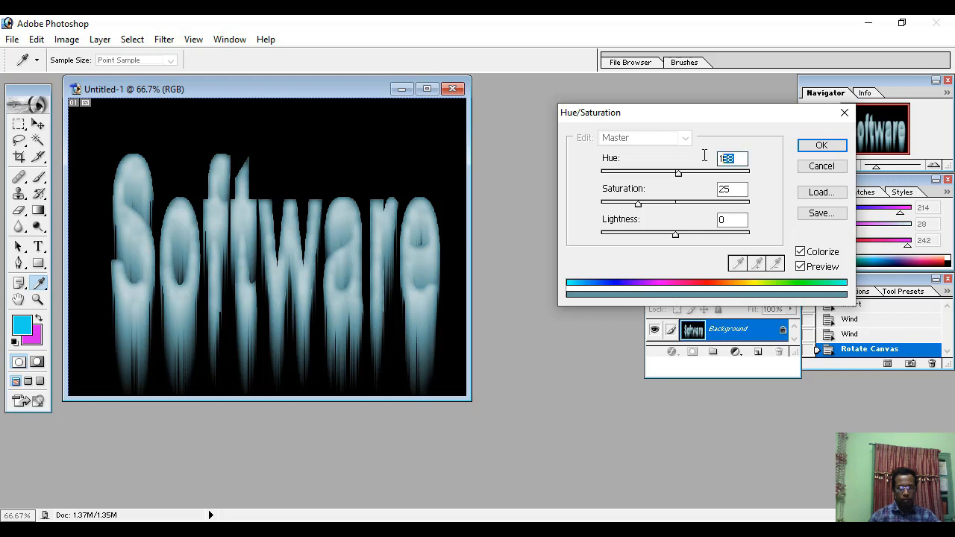
type("145")
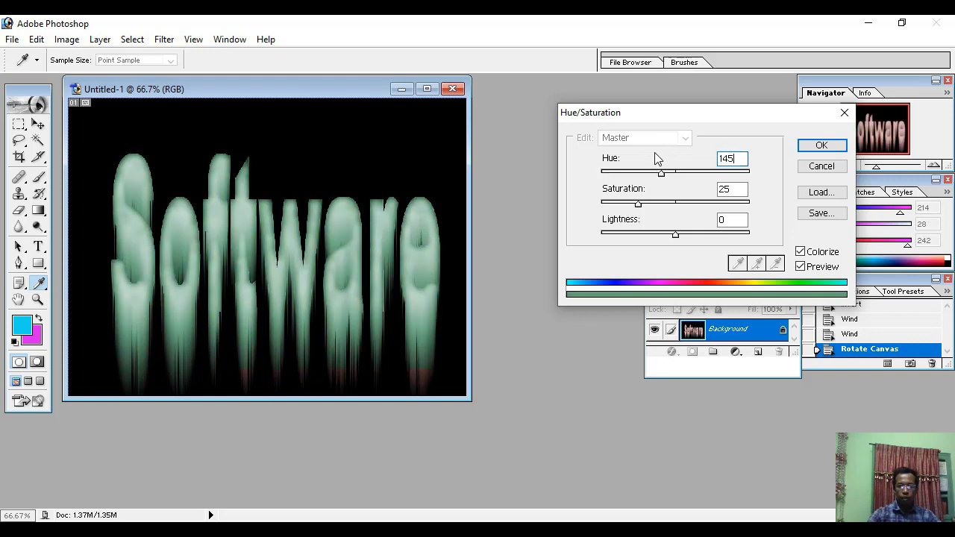
Try saturation values of 75 and 50 for the colorized lettering
left_click(734, 191)
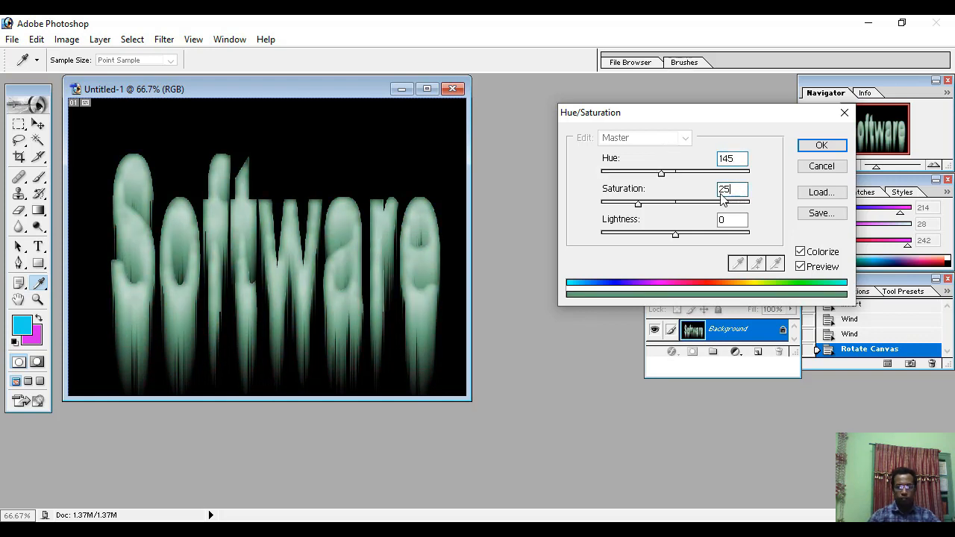
double_click(722, 193)
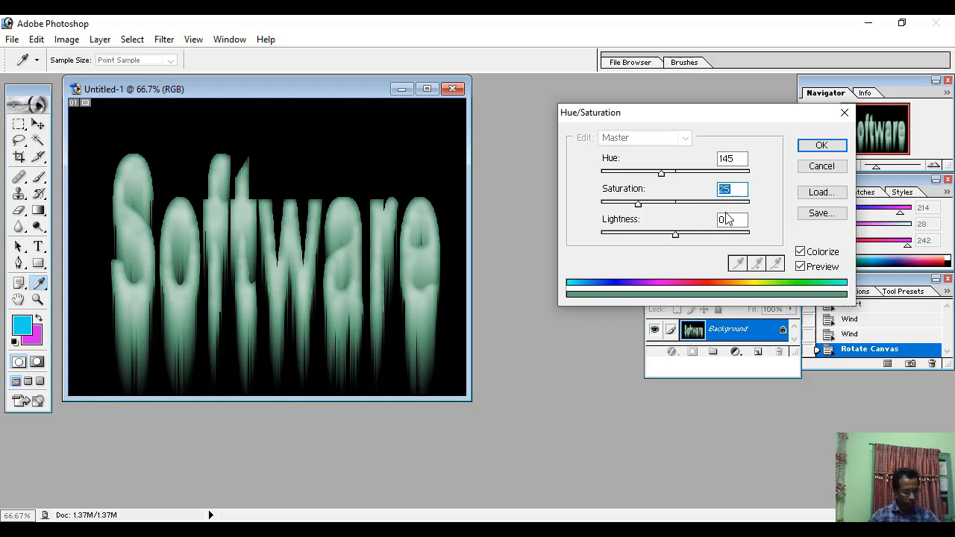
type("75")
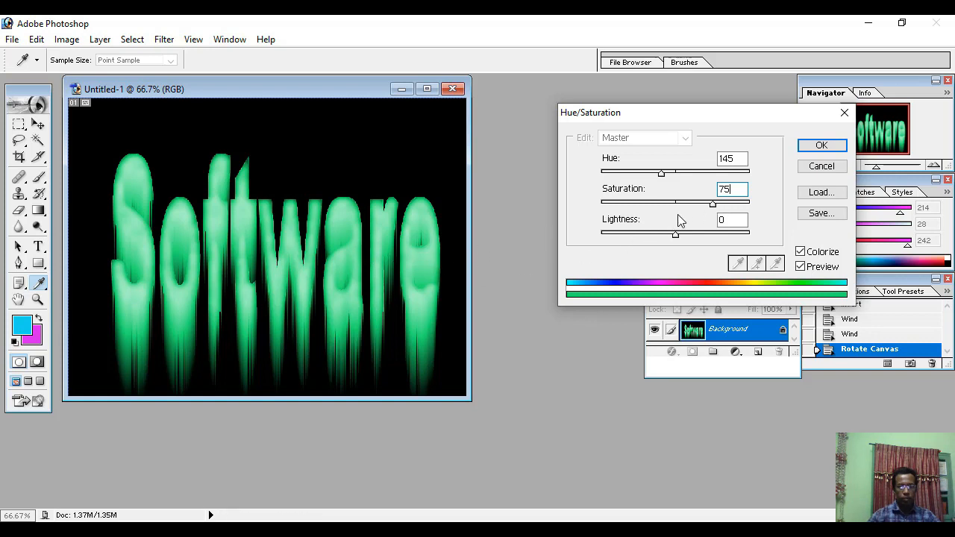
key("BackSpace")
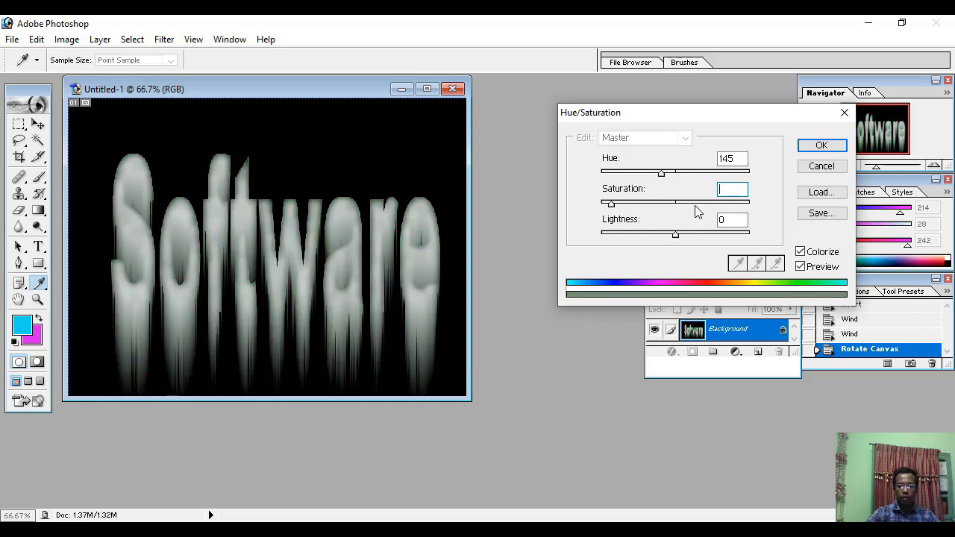
type("50")
key("BackSpace")
key("BackSpace")
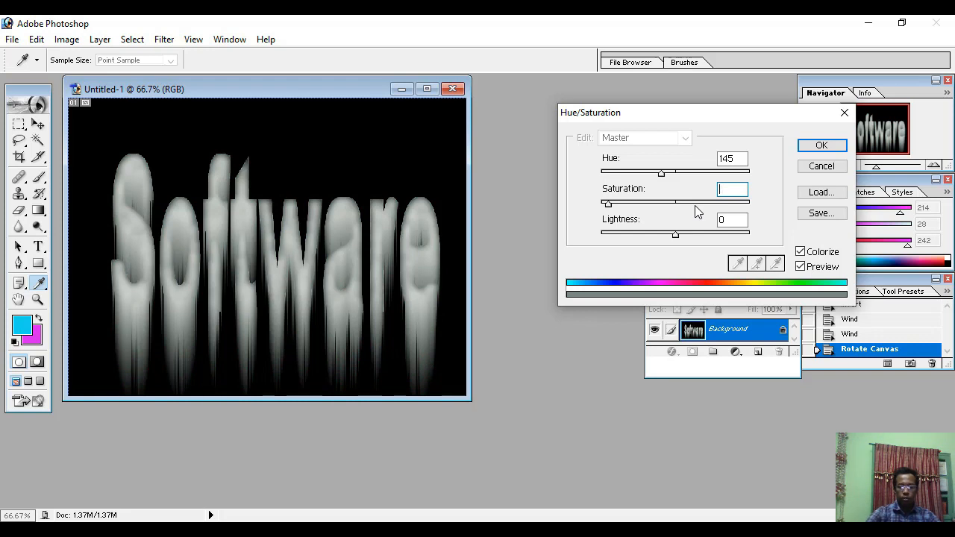
Set the saturation to 10 and apply the Hue/Saturation adjustment
type("10")
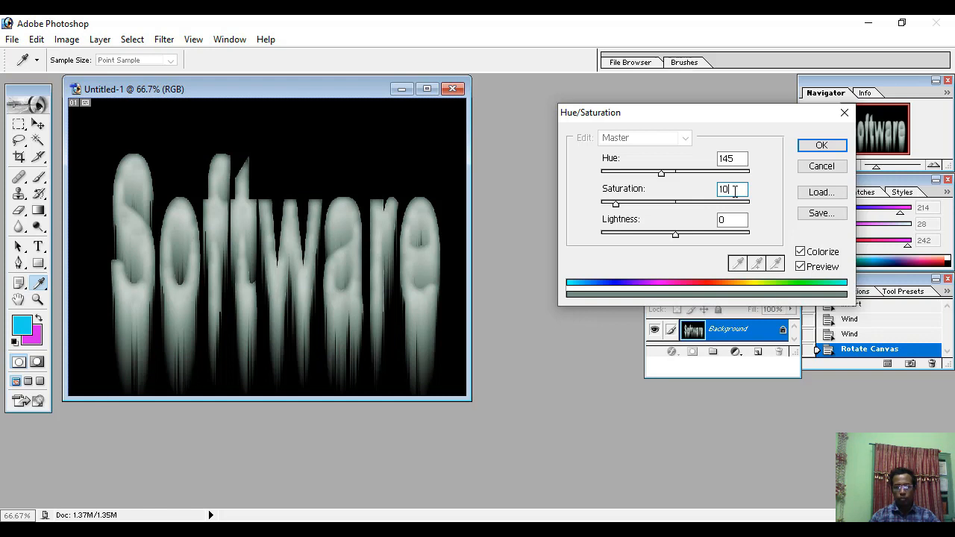
left_click(824, 145)
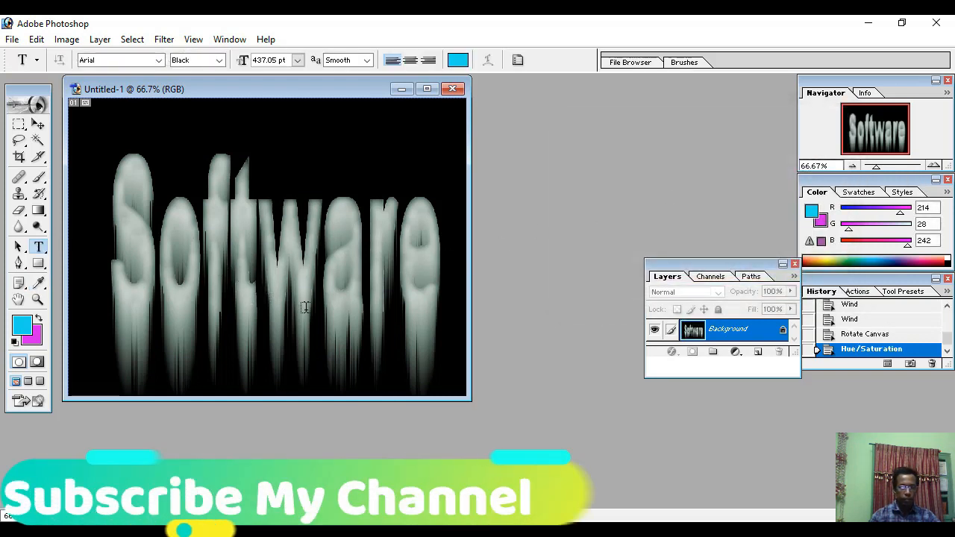